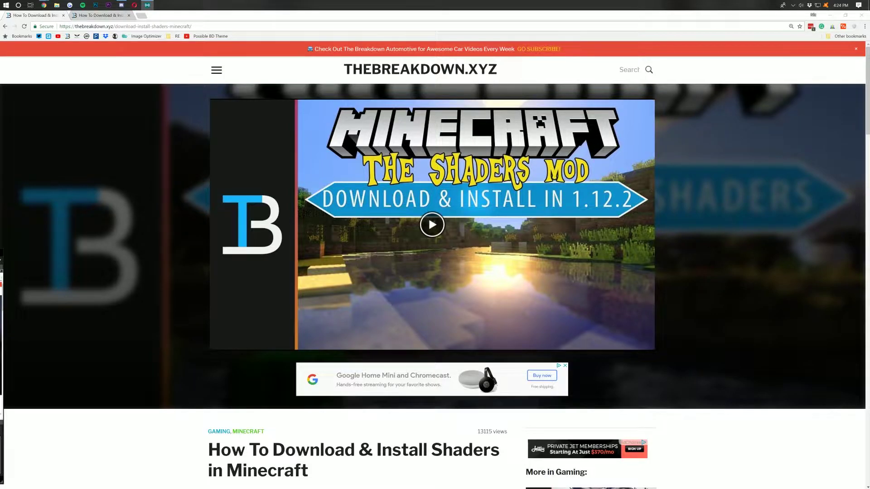
Look through the shaders article, from its introduction and download link to the four installation steps
{"action": "scroll", "coordinate": [352, 303], "scroll_direction": "down", "scroll_amount": 4}
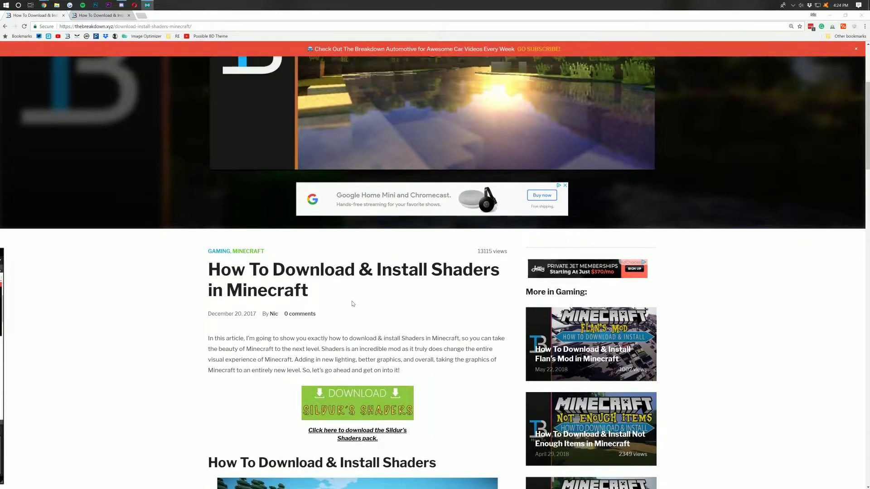
{"action": "scroll", "coordinate": [353, 303], "scroll_direction": "up", "scroll_amount": 4}
{"action": "scroll", "coordinate": [247, 202], "scroll_direction": "down", "scroll_amount": 5}
{"action": "scroll", "coordinate": [456, 316], "scroll_direction": "up", "scroll_amount": 5}
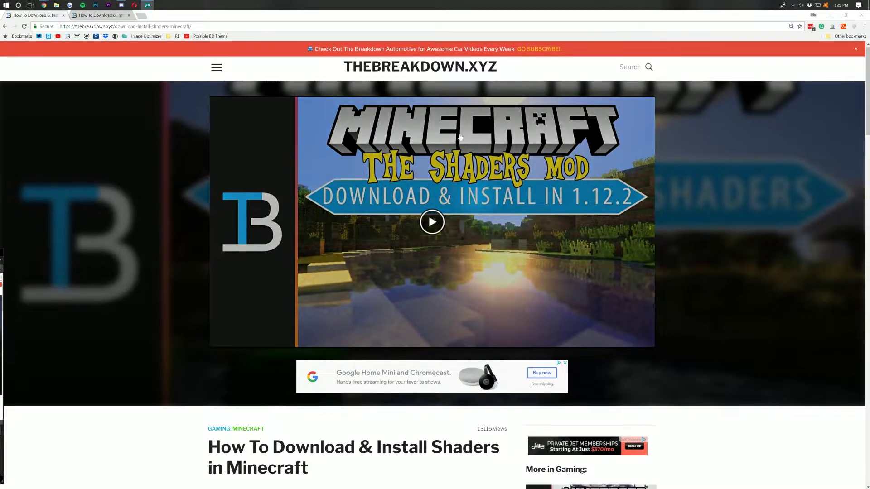
{"action": "scroll", "coordinate": [369, 190], "scroll_direction": "down", "scroll_amount": 9}
{"action": "scroll", "coordinate": [369, 190], "scroll_direction": "down", "scroll_amount": 20}
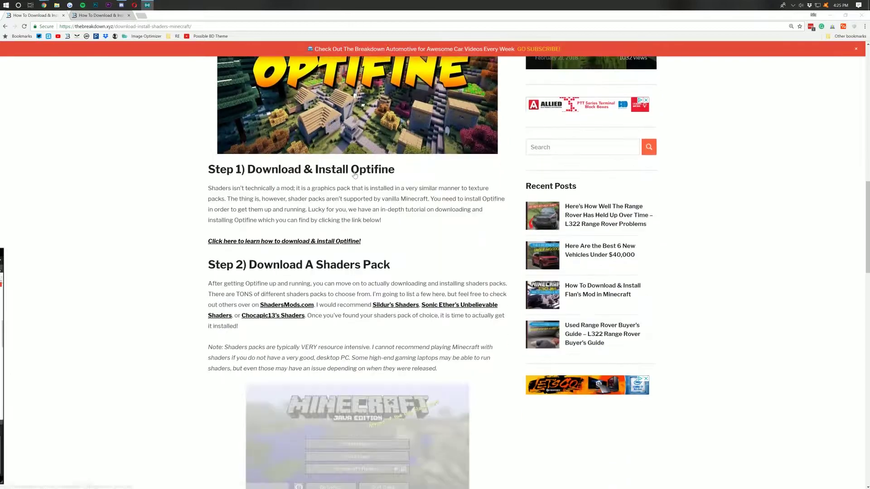
{"action": "scroll", "coordinate": [347, 212], "scroll_direction": "up", "scroll_amount": 20}
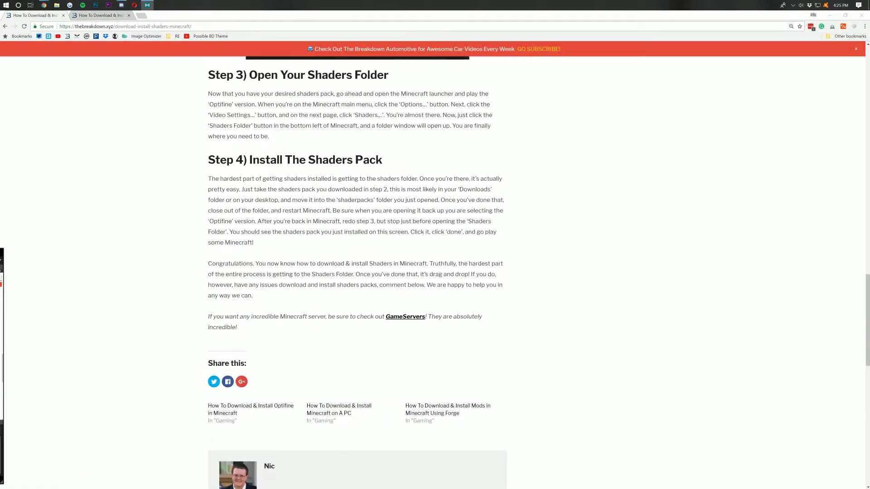
{"action": "scroll", "coordinate": [373, 288], "scroll_direction": "up", "scroll_amount": 4}
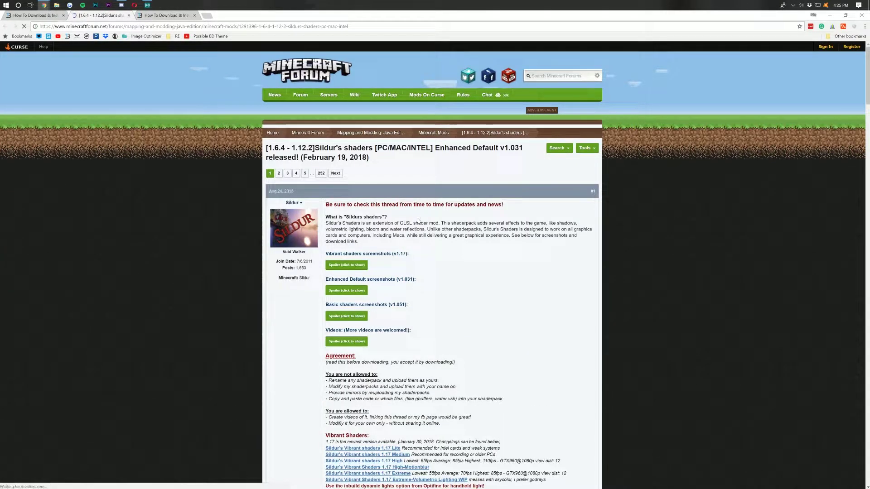
Download the Sildur's Vibrant Shaders v1.17 High zip through the forum thread's link, skipping the ad page and using MediaFire
{"action": "scroll", "coordinate": [418, 220], "scroll_direction": "down", "scroll_amount": 3}
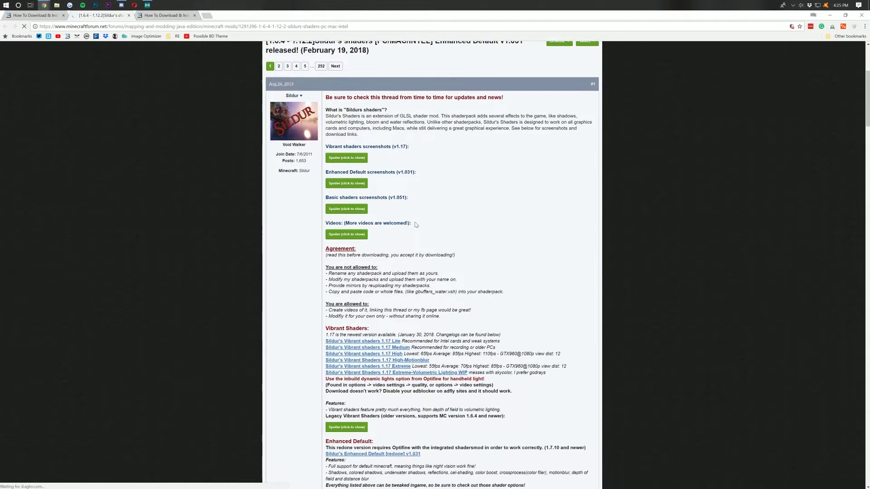
{"action": "scroll", "coordinate": [416, 225], "scroll_direction": "down", "scroll_amount": 3}
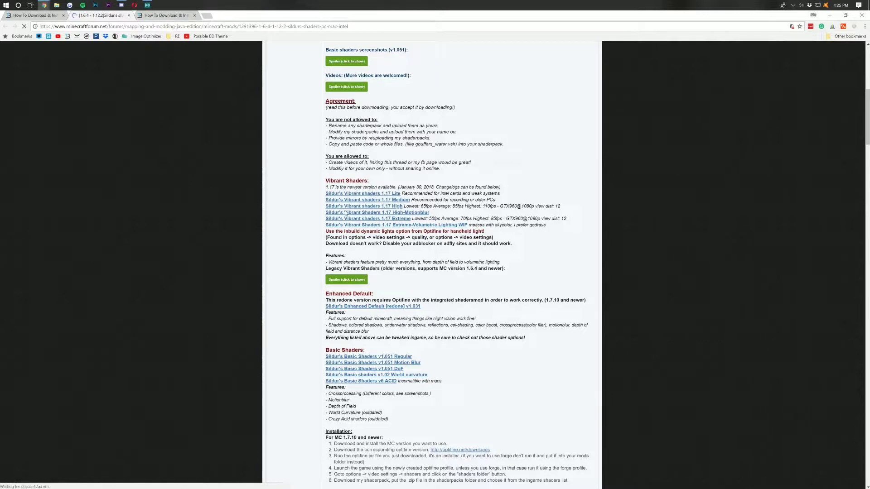
{"action": "scroll", "coordinate": [382, 208], "scroll_direction": "down", "scroll_amount": 4}
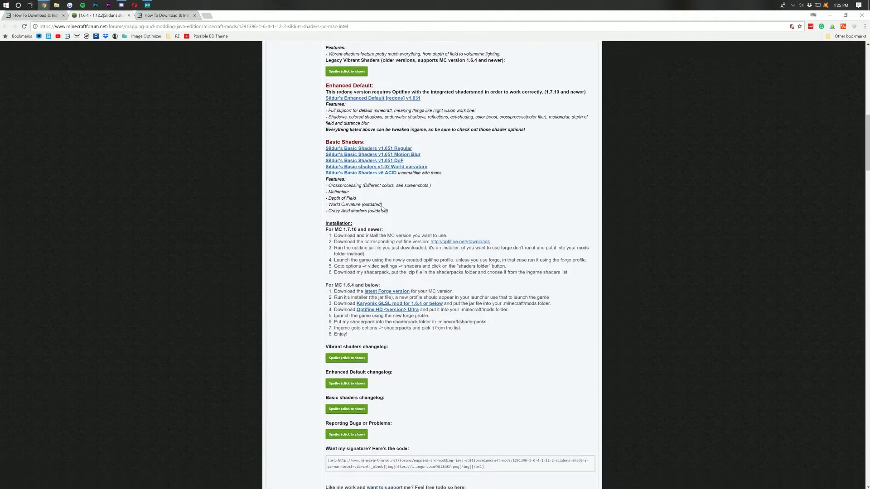
{"action": "scroll", "coordinate": [382, 208], "scroll_direction": "down", "scroll_amount": 2}
{"action": "scroll", "coordinate": [390, 213], "scroll_direction": "up", "scroll_amount": 6}
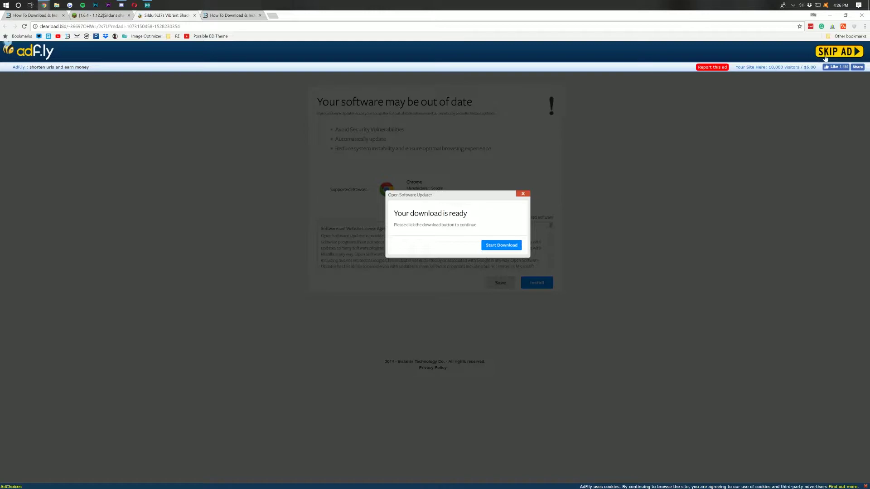
{"action": "left_click", "coordinate": [826, 57]}
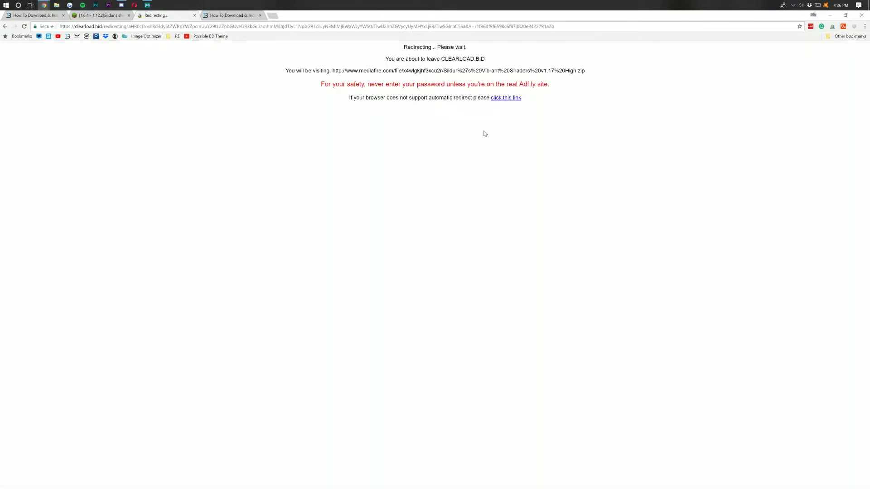
{"action": "left_click", "coordinate": [498, 98]}
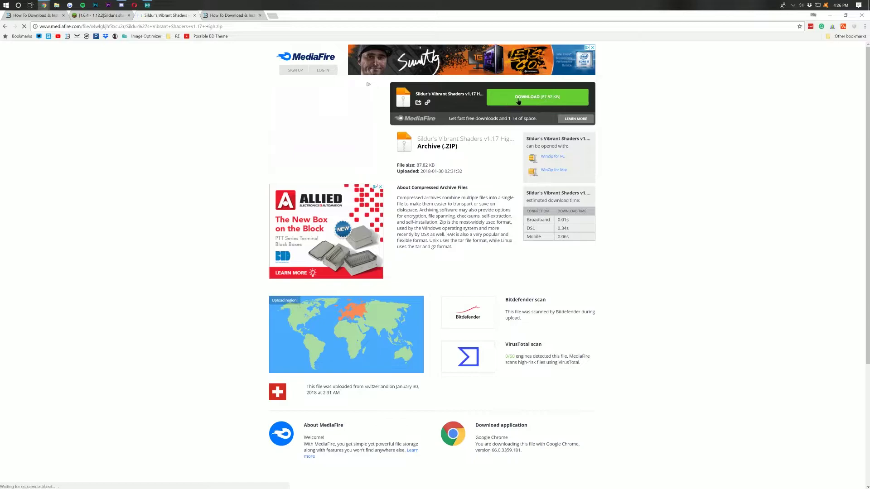
{"action": "left_click", "coordinate": [520, 102]}
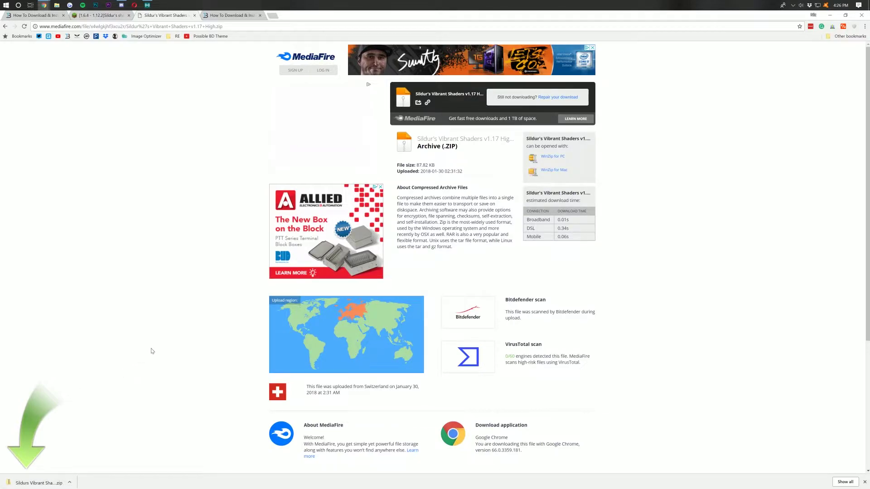
Switch to the OptiFine article and review its download link and installation steps
{"action": "left_click", "coordinate": [237, 13]}
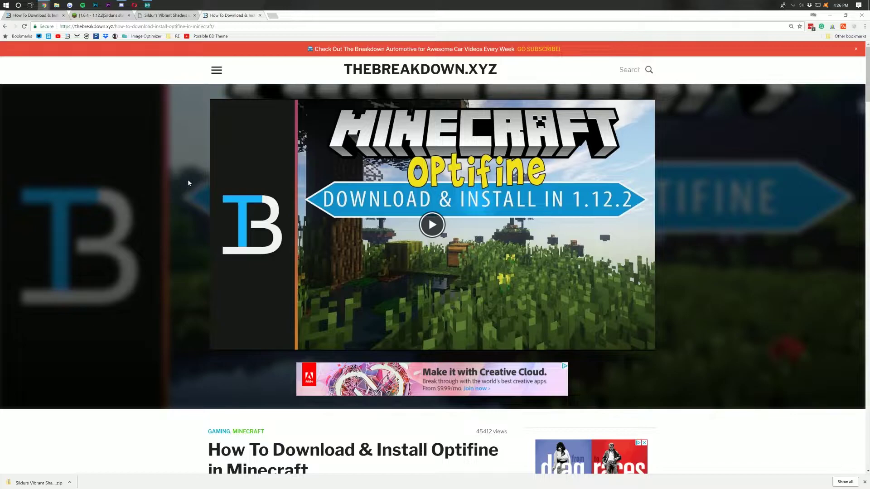
{"action": "scroll", "coordinate": [188, 181], "scroll_direction": "down", "scroll_amount": 7}
{"action": "scroll", "coordinate": [188, 167], "scroll_direction": "down", "scroll_amount": 1}
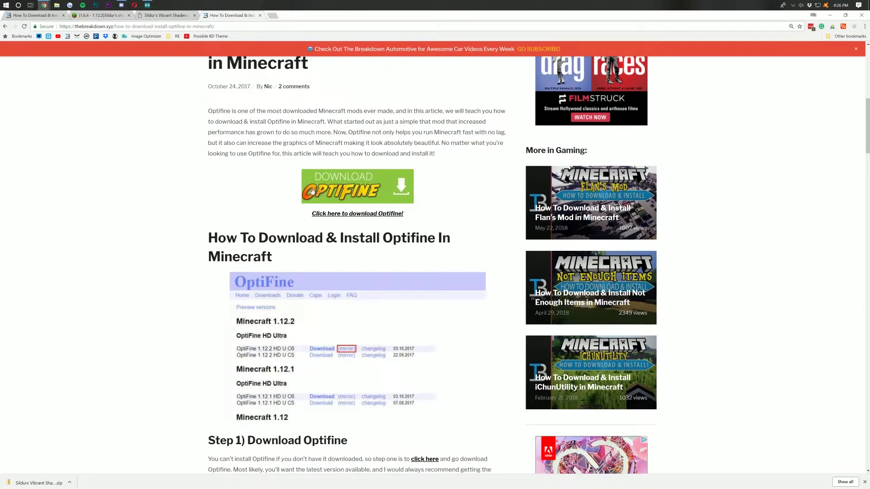
{"action": "scroll", "coordinate": [325, 175], "scroll_direction": "down", "scroll_amount": 11}
{"action": "scroll", "coordinate": [308, 157], "scroll_direction": "down", "scroll_amount": 4}
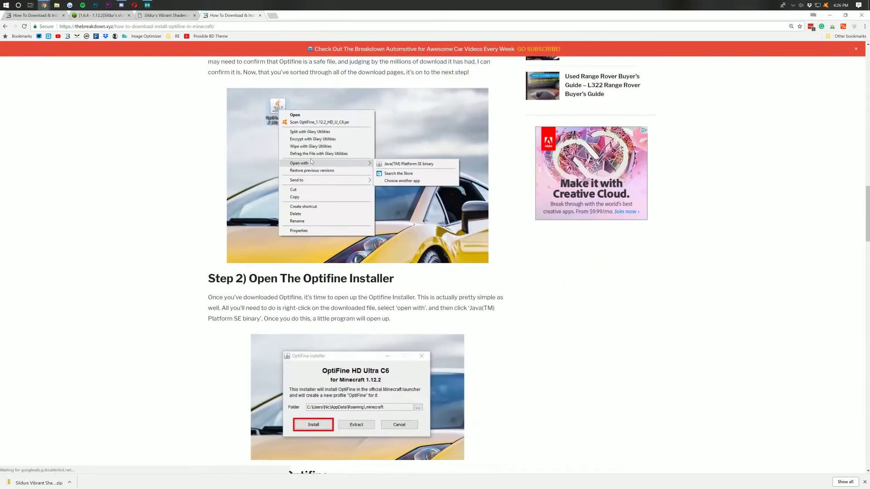
{"action": "scroll", "coordinate": [310, 163], "scroll_direction": "up", "scroll_amount": 12}
{"action": "scroll", "coordinate": [308, 177], "scroll_direction": "down", "scroll_amount": 15}
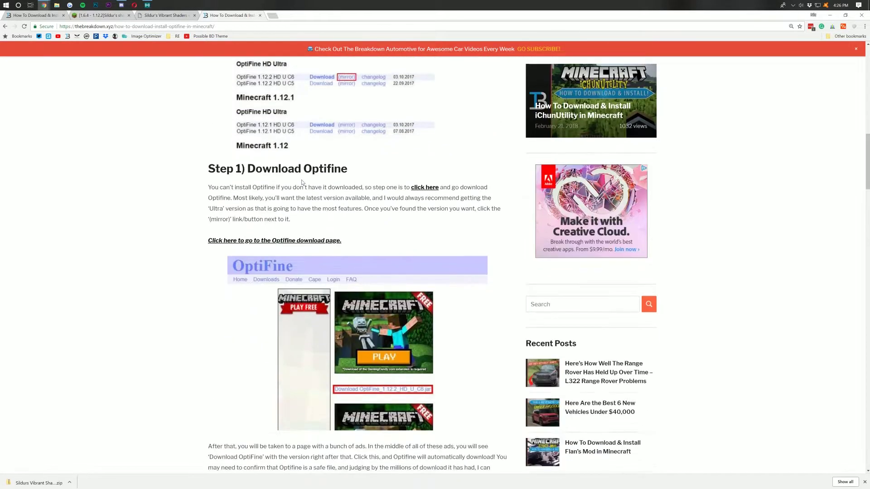
{"action": "scroll", "coordinate": [299, 200], "scroll_direction": "up", "scroll_amount": 18}
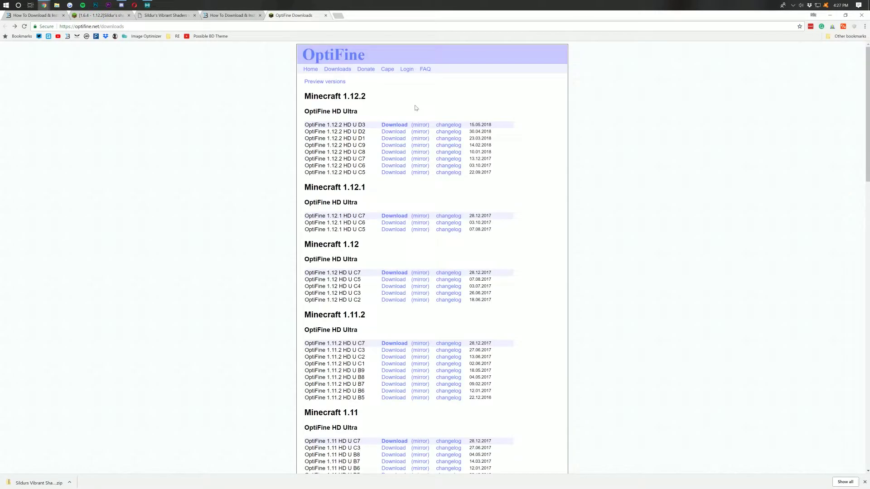
Download OptiFine 1.12.2 HD U D3 through its mirror link and keep the .jar file
{"action": "scroll", "coordinate": [413, 111], "scroll_direction": "down", "scroll_amount": 10}
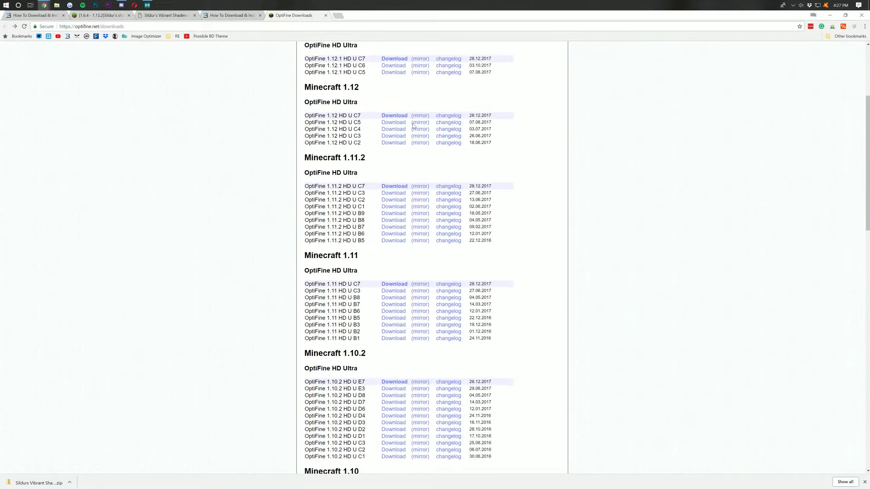
{"action": "scroll", "coordinate": [412, 132], "scroll_direction": "down", "scroll_amount": 1}
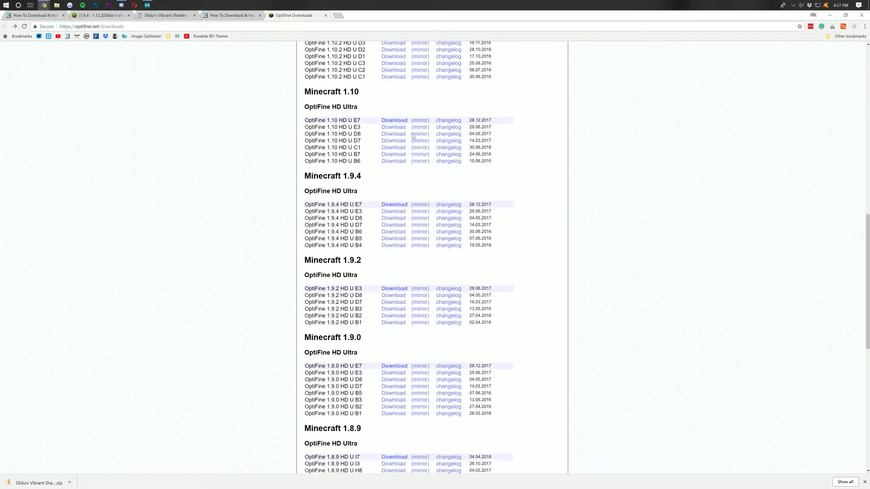
{"action": "scroll", "coordinate": [390, 122], "scroll_direction": "up", "scroll_amount": 10}
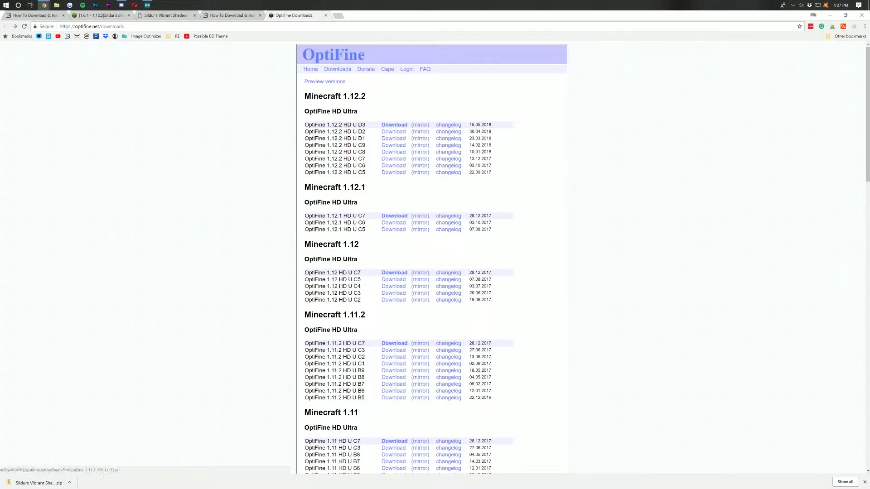
{"action": "left_click_drag", "start_coordinate": [319, 125], "coordinate": [366, 131]}
{"action": "left_click", "coordinate": [366, 131]}
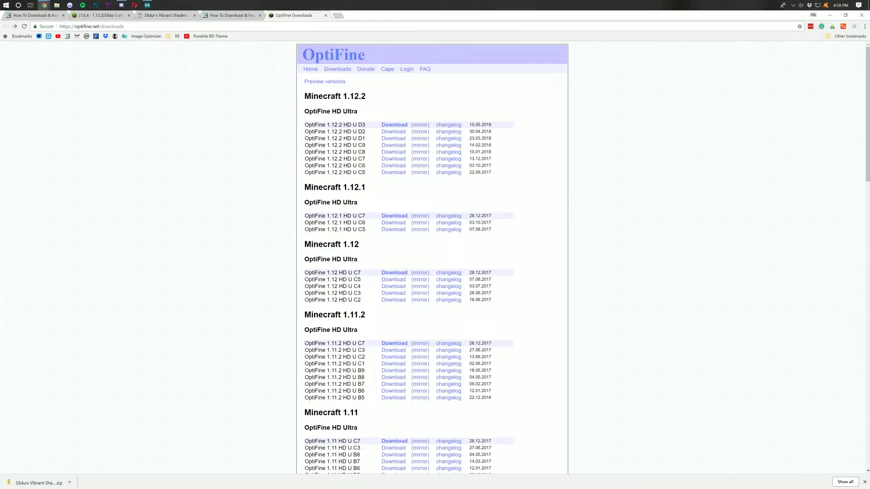
{"action": "left_click", "coordinate": [419, 127]}
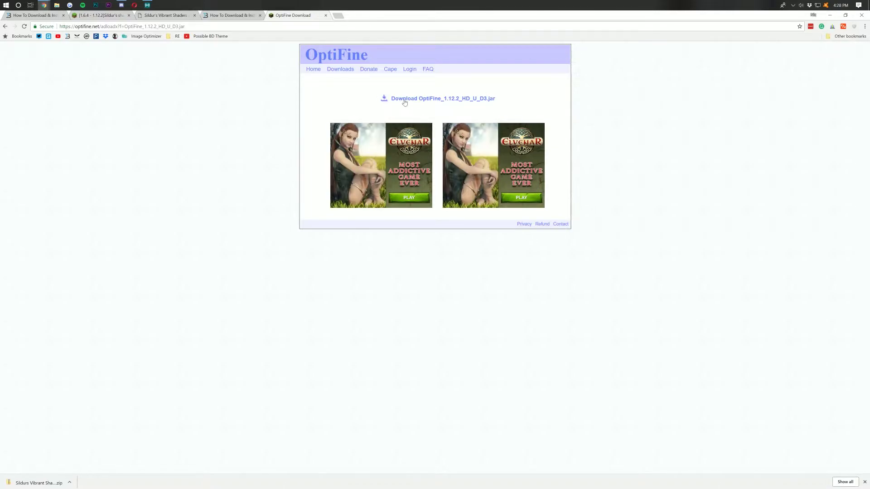
{"action": "left_click", "coordinate": [430, 99]}
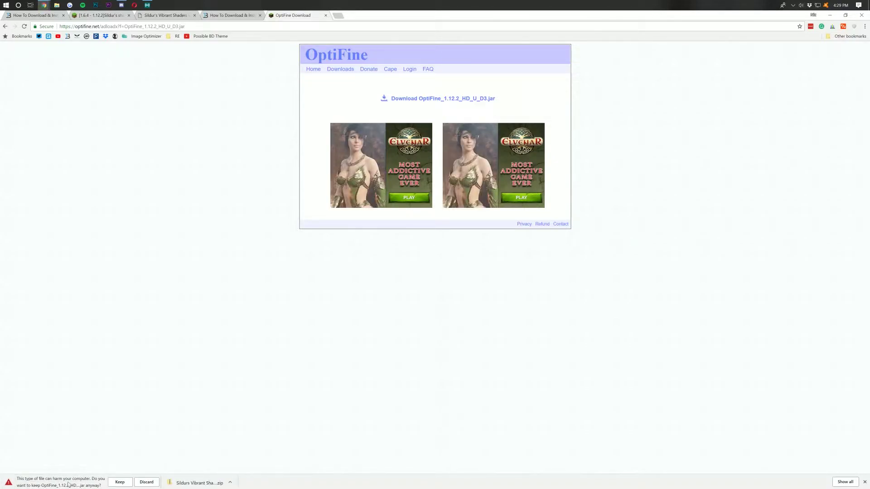
{"action": "left_click", "coordinate": [127, 485]}
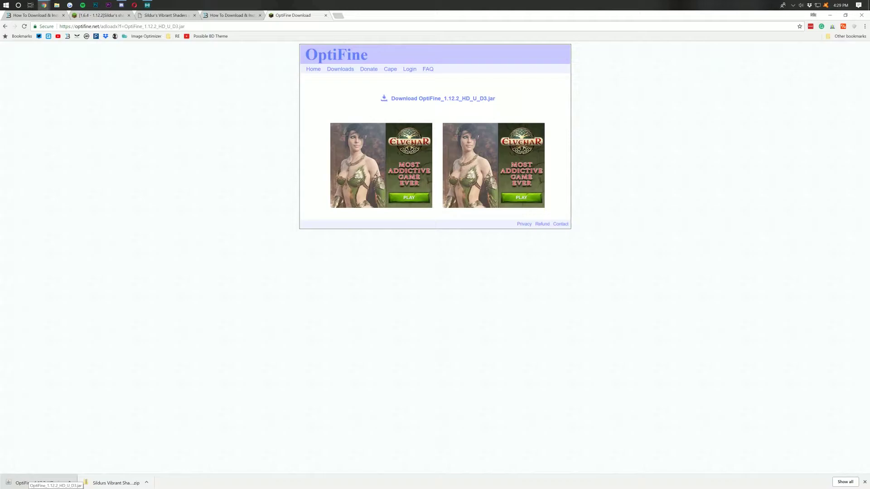
Clear the browser and the LendingTree pop-up off the desktop and move both downloaded files toward its upper middle
{"action": "left_click", "coordinate": [829, 15]}
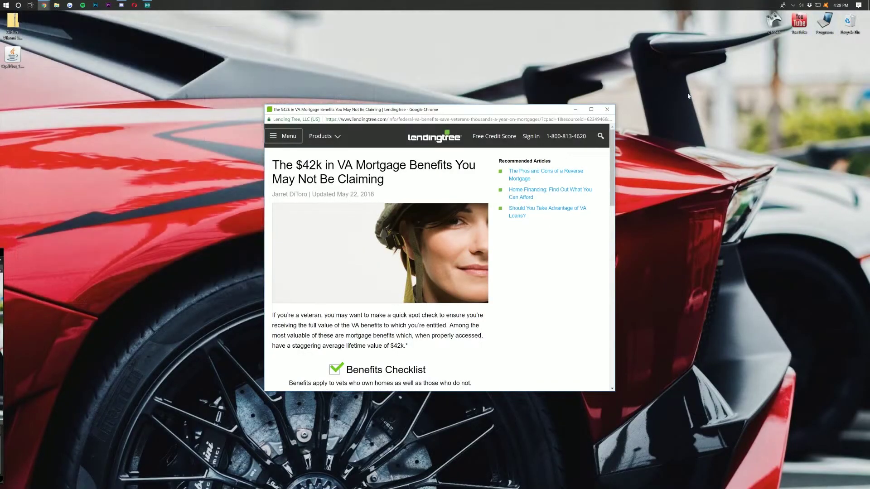
{"action": "left_click", "coordinate": [607, 109]}
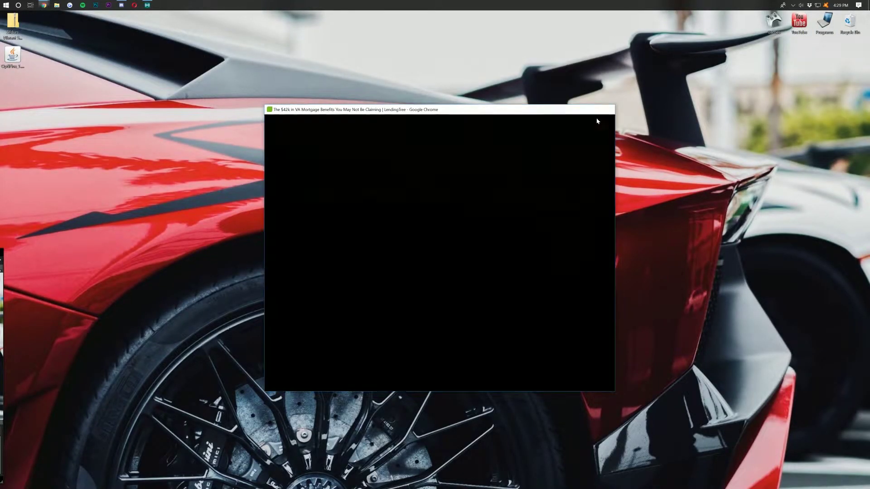
{"action": "left_click_drag", "start_coordinate": [232, 191], "coordinate": [378, 87]}
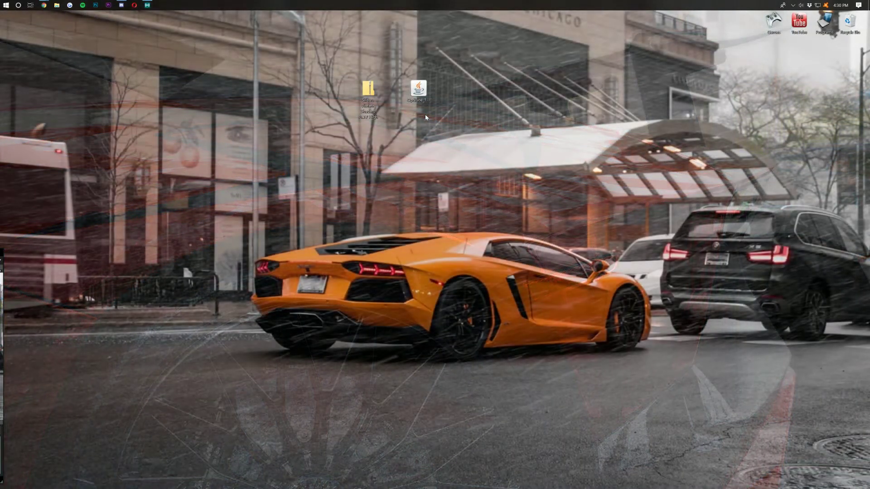
Open the Downloads folder by running "downloads", view it beside the desktop files, and close it
{"action": "key", "text": "super+r"}
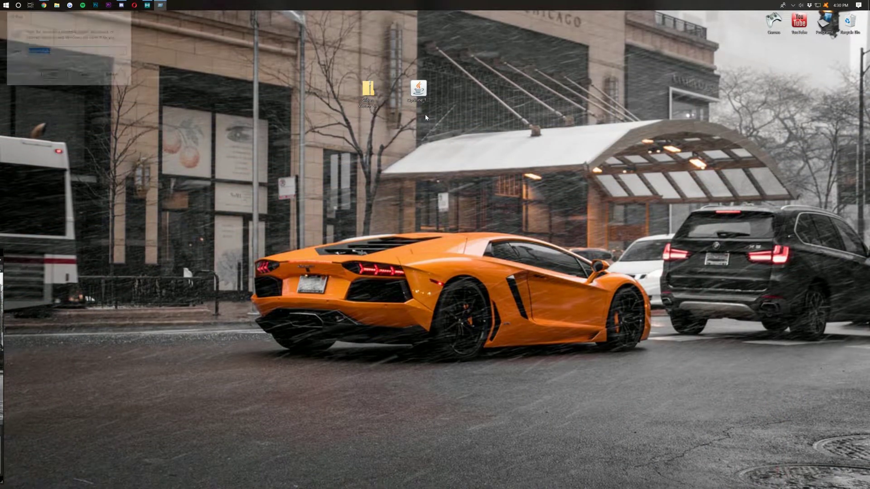
{"action": "left_click_drag", "start_coordinate": [77, 21], "coordinate": [398, 80]}
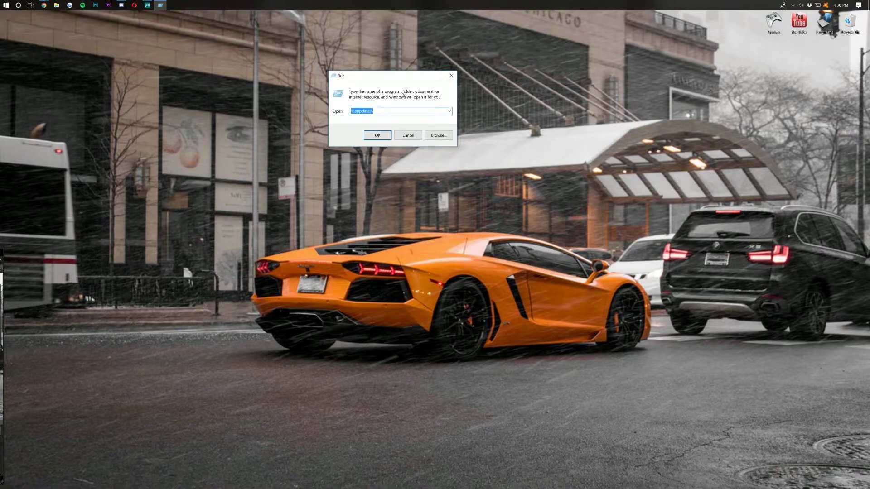
{"action": "type", "text": "downloa"}
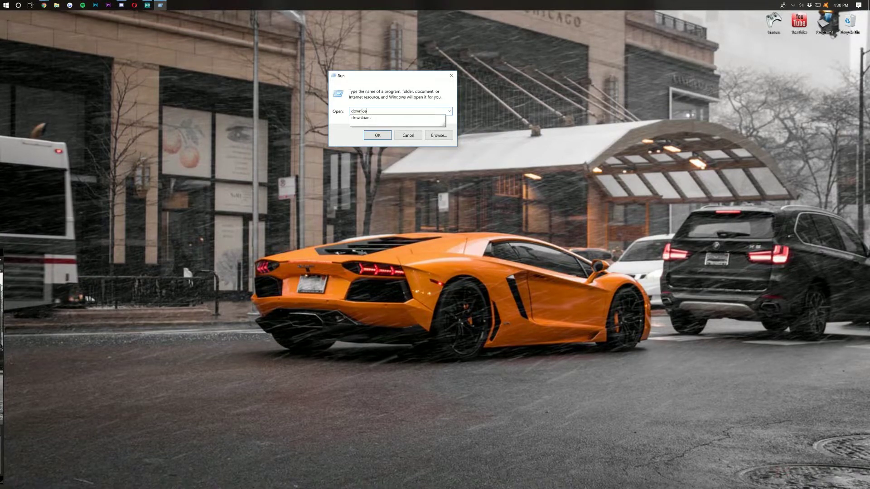
{"action": "type", "text": "ds"}
{"action": "key", "text": "Return"}
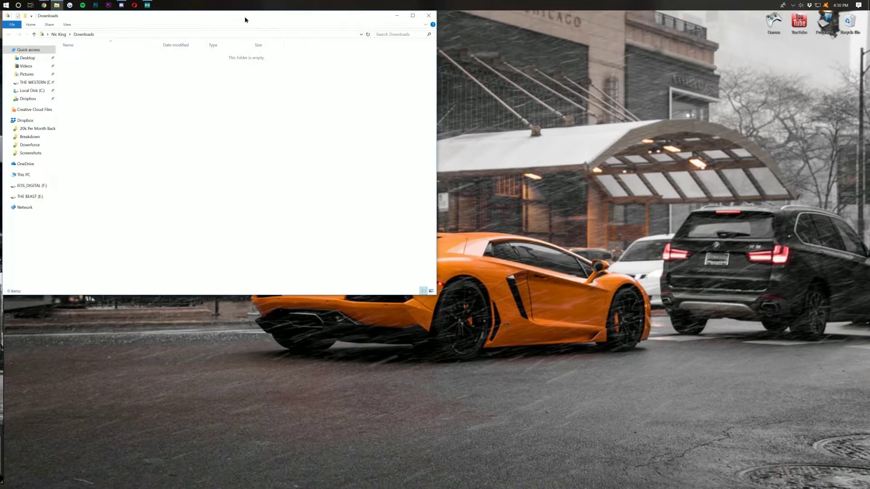
{"action": "left_click_drag", "start_coordinate": [245, 19], "coordinate": [434, 136]}
{"action": "mouse_move", "coordinate": [368, 90]}
{"action": "left_mouse_down"}
{"action": "mouse_move", "coordinate": [394, 102]}
{"action": "mouse_move", "coordinate": [335, 191]}
{"action": "mouse_move", "coordinate": [304, 210]}
{"action": "mouse_move", "coordinate": [354, 84]}
{"action": "left_mouse_up"}
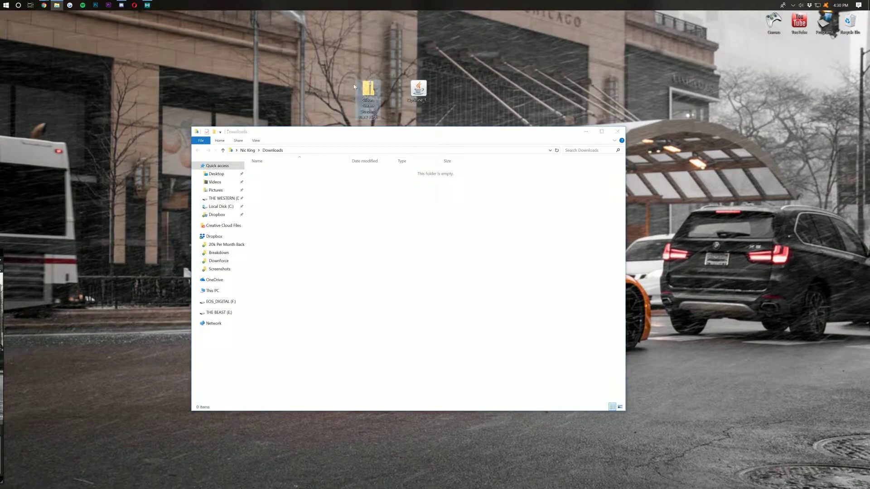
{"action": "left_click", "coordinate": [617, 132]}
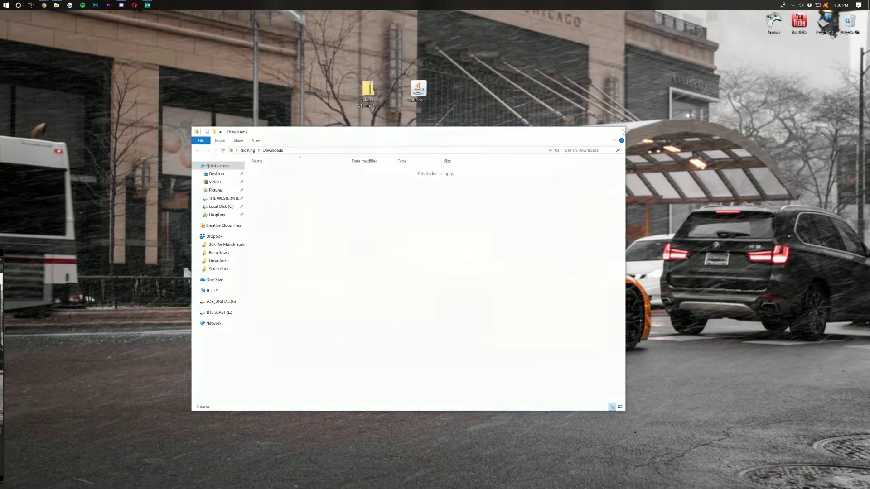
Space the two downloaded files apart on the desktop and install OptiFine HD Ultra D3 for Minecraft 1.12.2 using the Java(TM) Platform SE binary
{"action": "left_click_drag", "start_coordinate": [367, 91], "coordinate": [520, 57]}
{"action": "left_click_drag", "start_coordinate": [418, 91], "coordinate": [393, 57]}
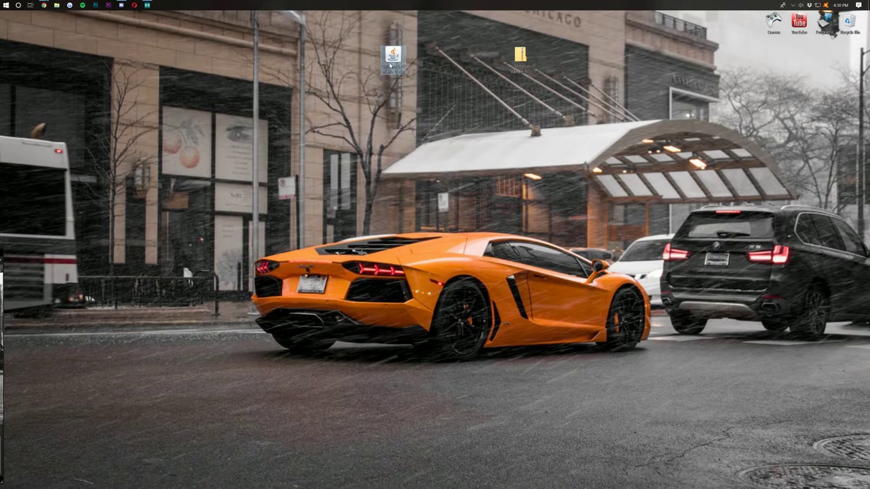
{"action": "right_click", "coordinate": [394, 56]}
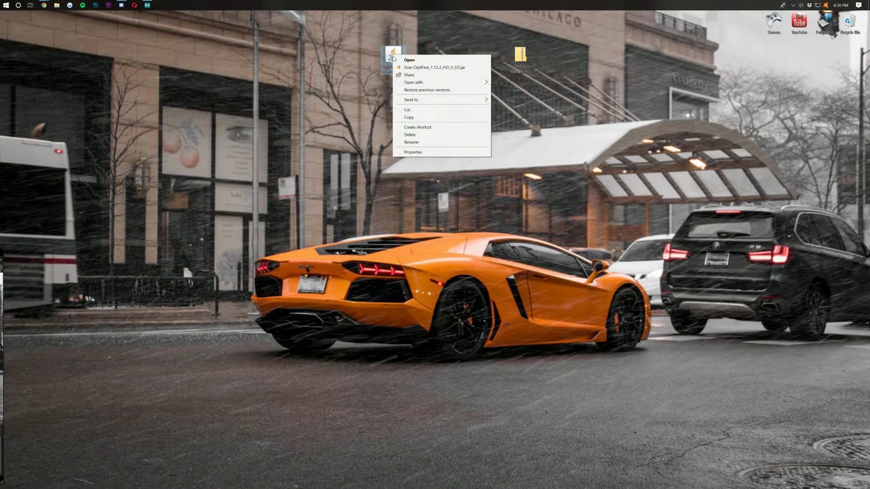
{"action": "mouse_move", "coordinate": [435, 83]}
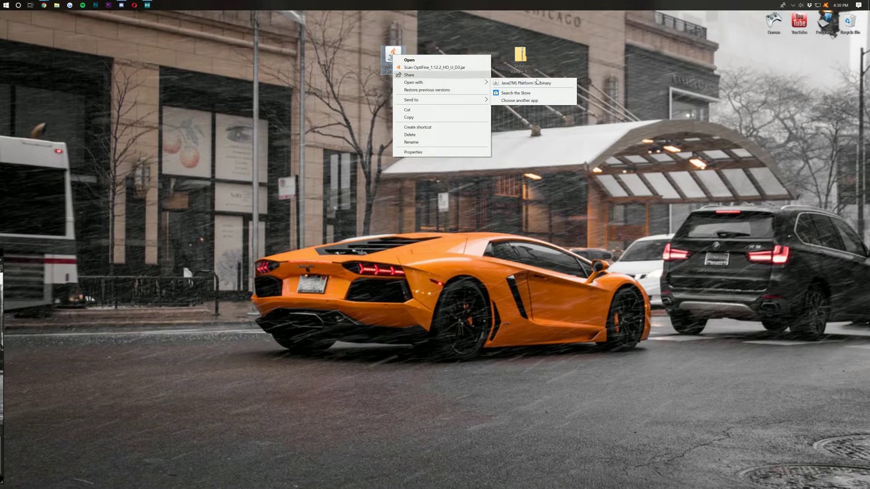
{"action": "left_click", "coordinate": [541, 85]}
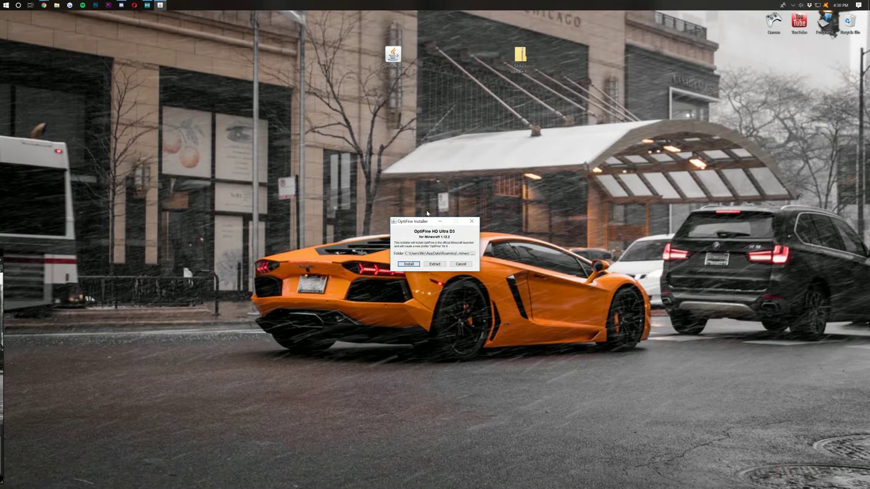
{"action": "left_click_drag", "start_coordinate": [426, 223], "coordinate": [431, 123]}
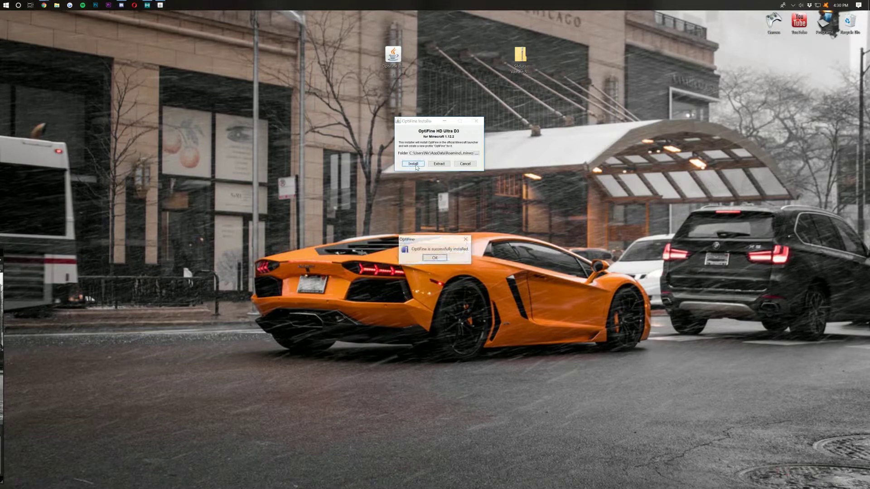
{"action": "left_click_drag", "start_coordinate": [424, 236], "coordinate": [427, 129]}
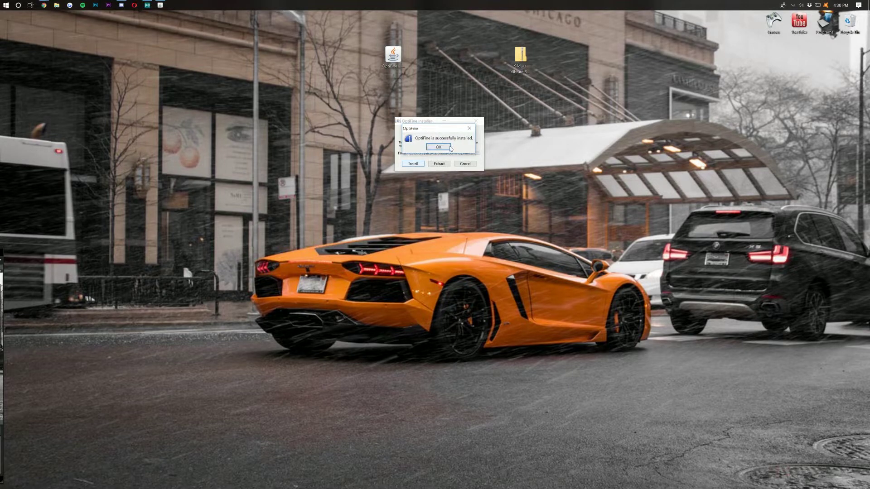
{"action": "left_click", "coordinate": [438, 146]}
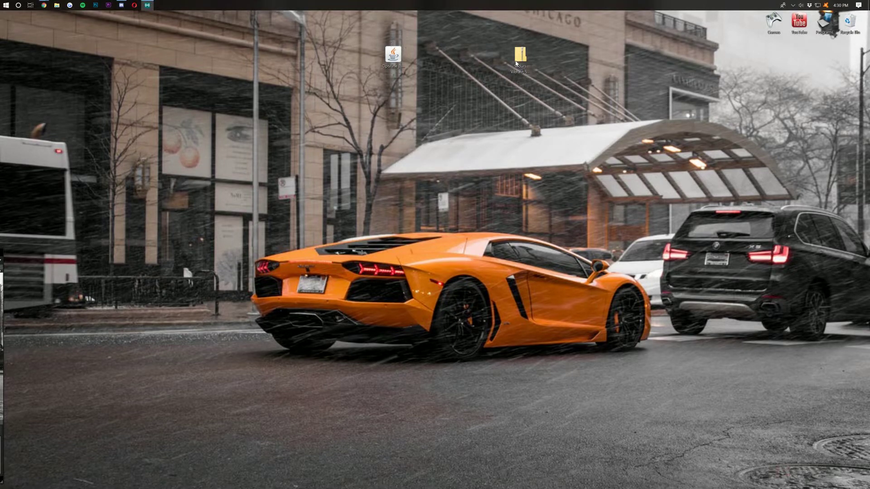
Start the Minecraft Launcher from the Games folder, close the folder, and center the launcher on the desktop
{"action": "double_click", "coordinate": [784, 22]}
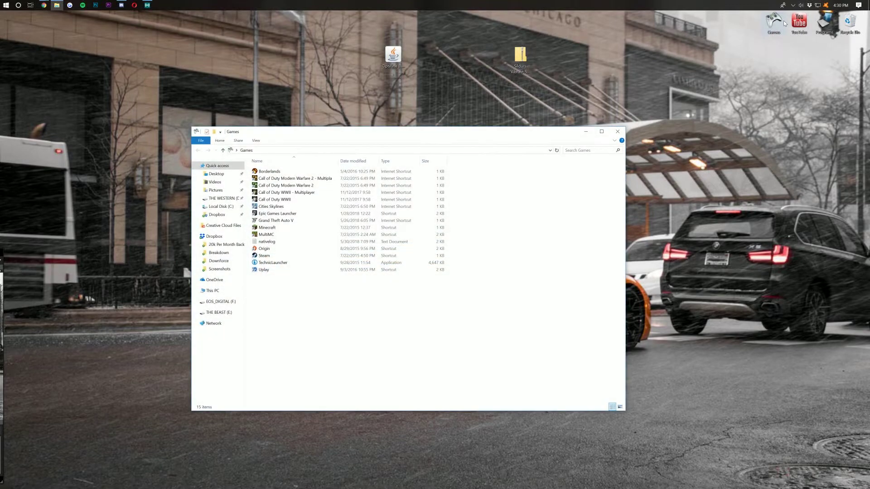
{"action": "double_click", "coordinate": [294, 228]}
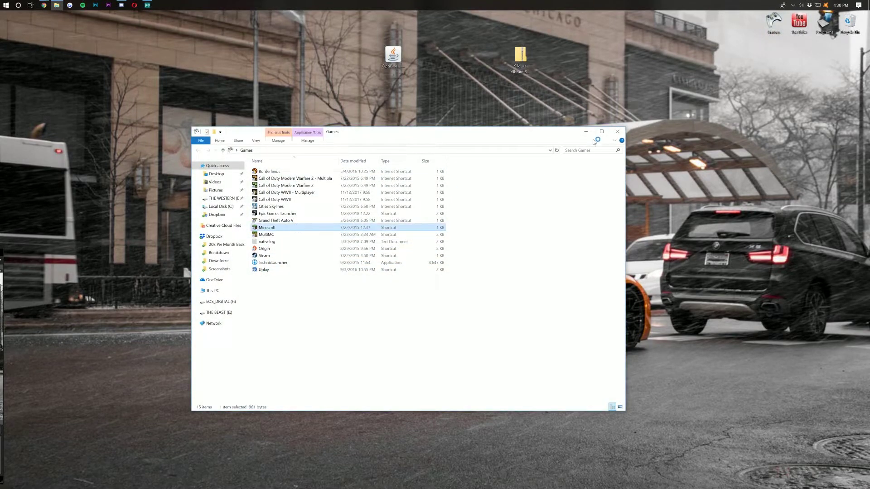
{"action": "left_click", "coordinate": [617, 133]}
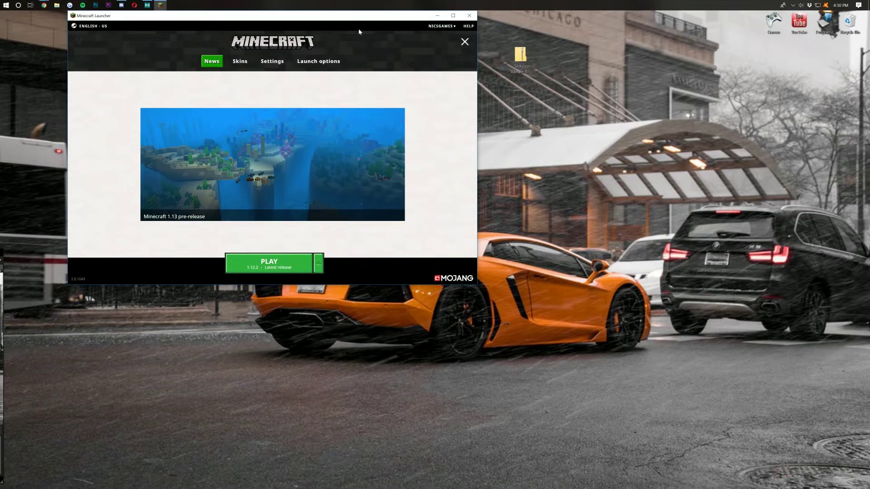
{"action": "left_click_drag", "start_coordinate": [355, 21], "coordinate": [513, 42]}
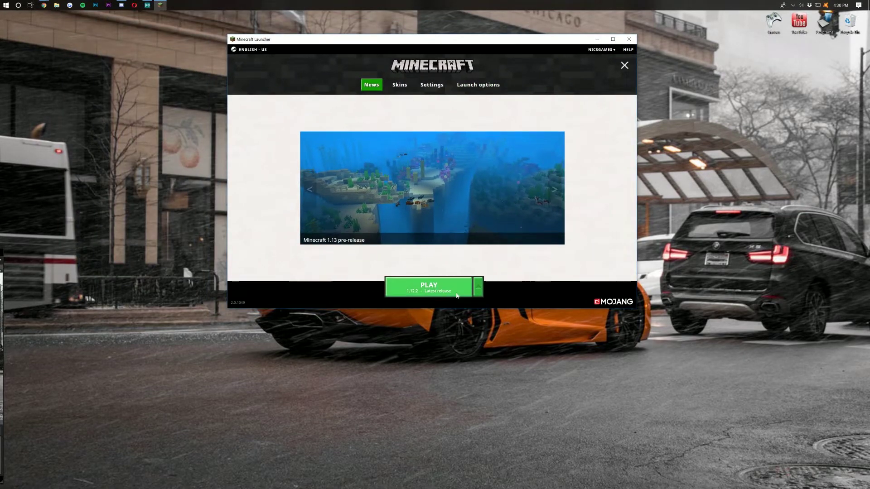
Select the OptiFine profile, 1.12.2-OptiFine_HD_U_D3, as the version to play
{"action": "left_click", "coordinate": [479, 290]}
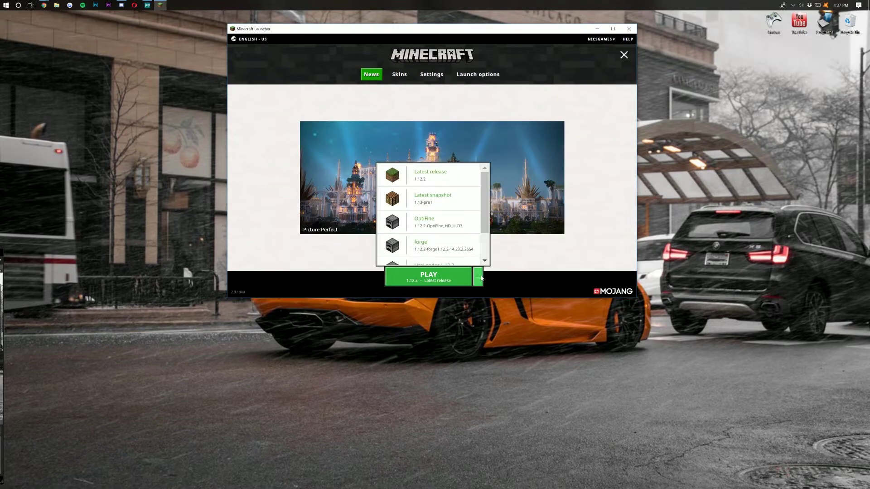
{"action": "scroll", "coordinate": [456, 243], "scroll_direction": "down", "scroll_amount": 1}
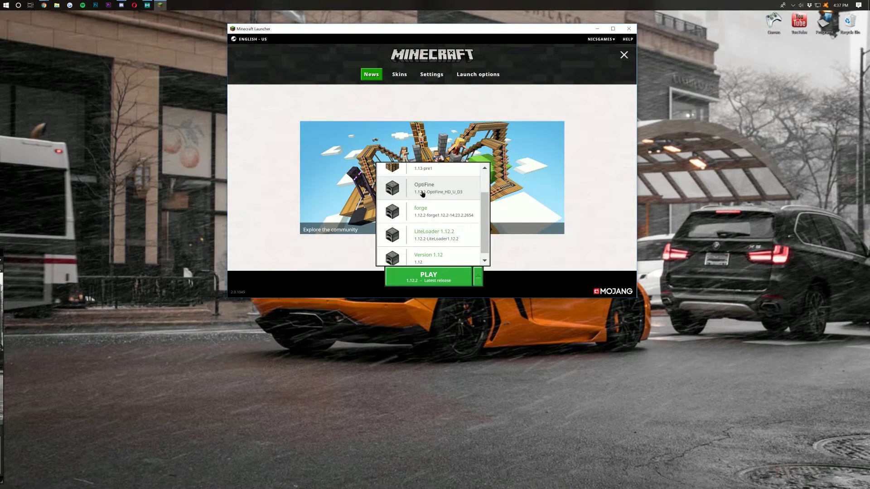
{"action": "left_click", "coordinate": [422, 193]}
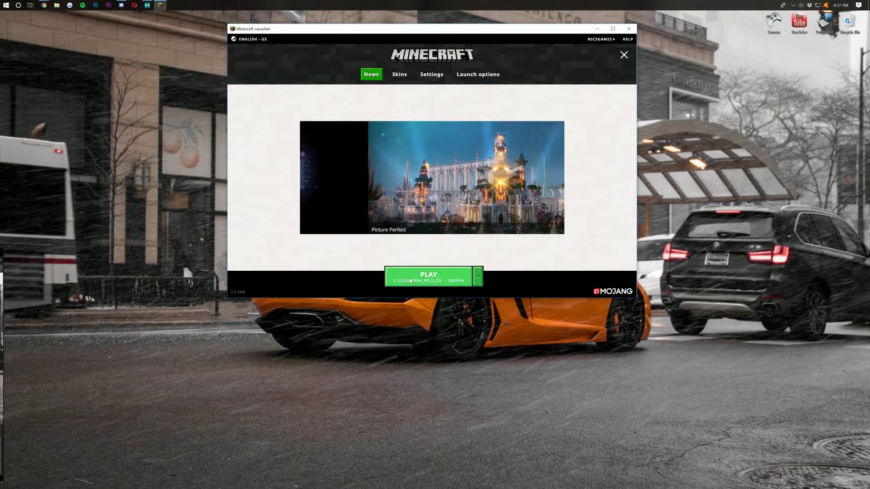
Check the version list in the OptiFine profile's launch options, keep release 1.12.2-OptiFine_HD_U_D3, and save the profile
{"action": "left_click", "coordinate": [480, 75]}
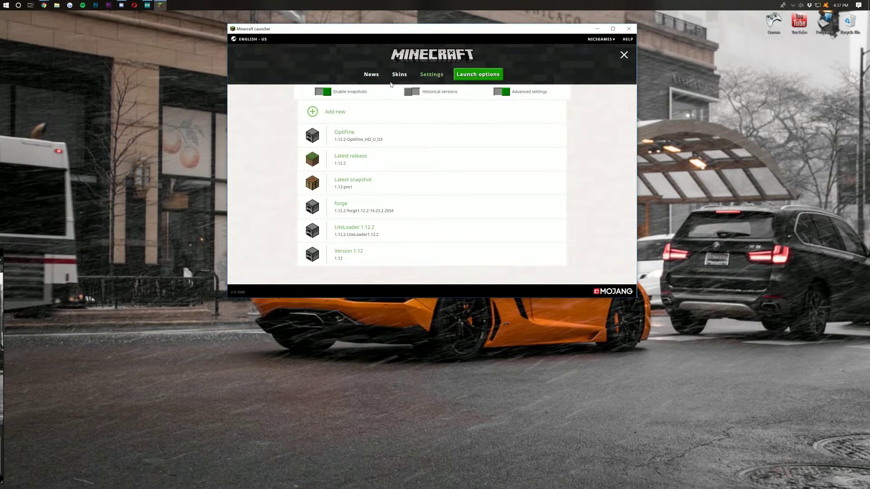
{"action": "left_click", "coordinate": [345, 137]}
{"action": "left_click", "coordinate": [376, 133]}
{"action": "scroll", "coordinate": [429, 207], "scroll_direction": "down", "scroll_amount": 10}
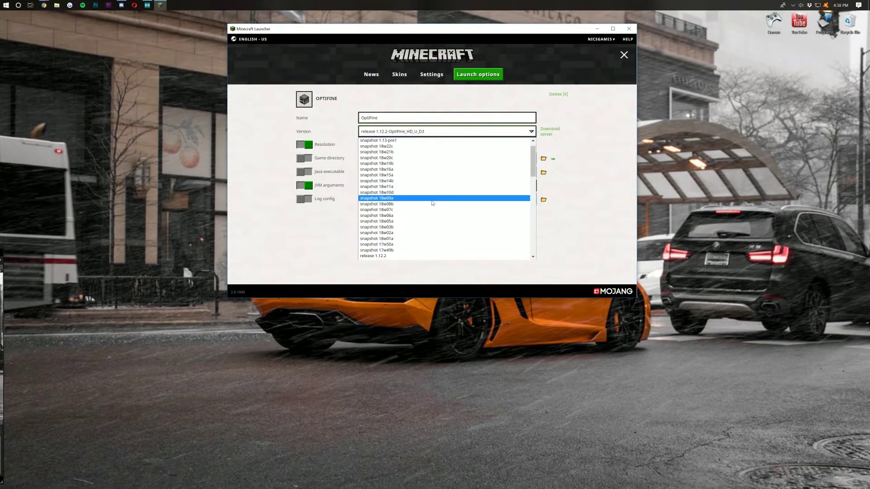
{"action": "scroll", "coordinate": [429, 207], "scroll_direction": "up", "scroll_amount": 5}
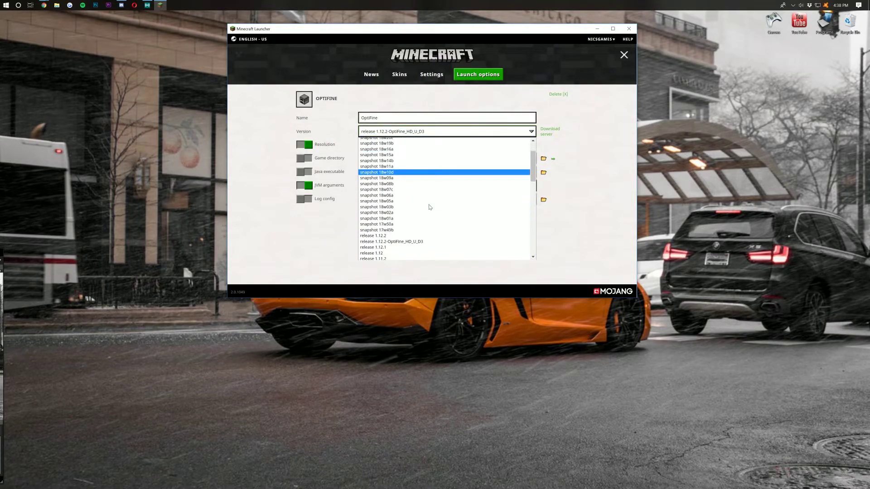
{"action": "left_click", "coordinate": [408, 207]}
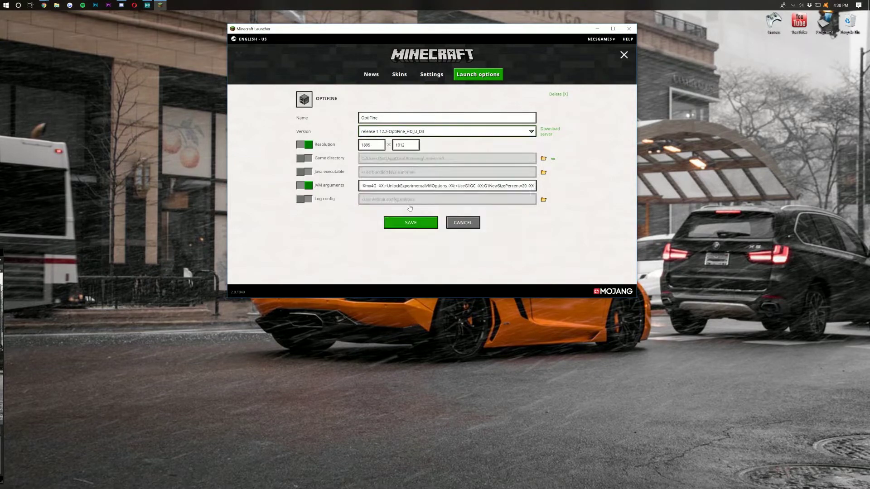
{"action": "left_click", "coordinate": [419, 225]}
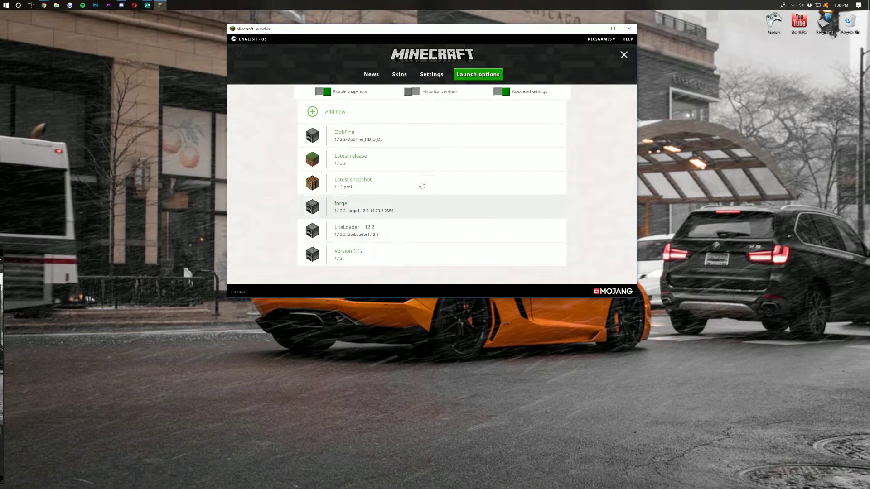
Launch Minecraft with the OptiFine profile and point out the shader zip on the desktop
{"action": "left_click", "coordinate": [365, 77]}
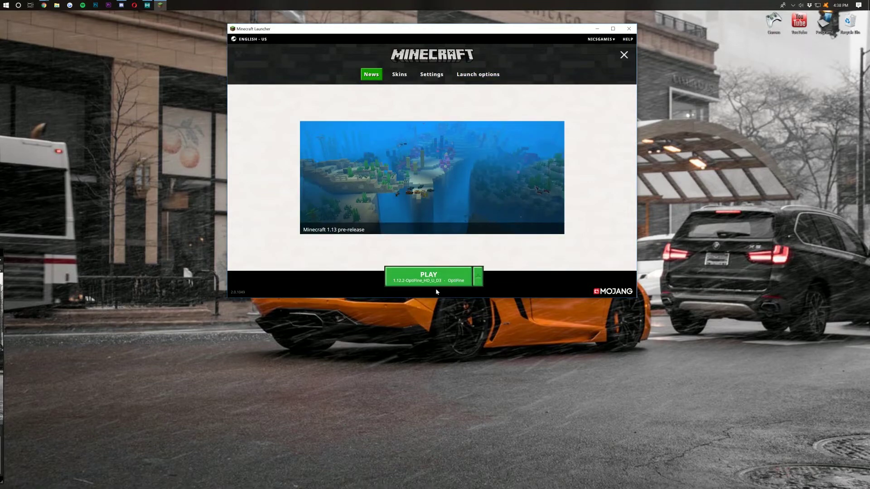
{"action": "left_click", "coordinate": [456, 286]}
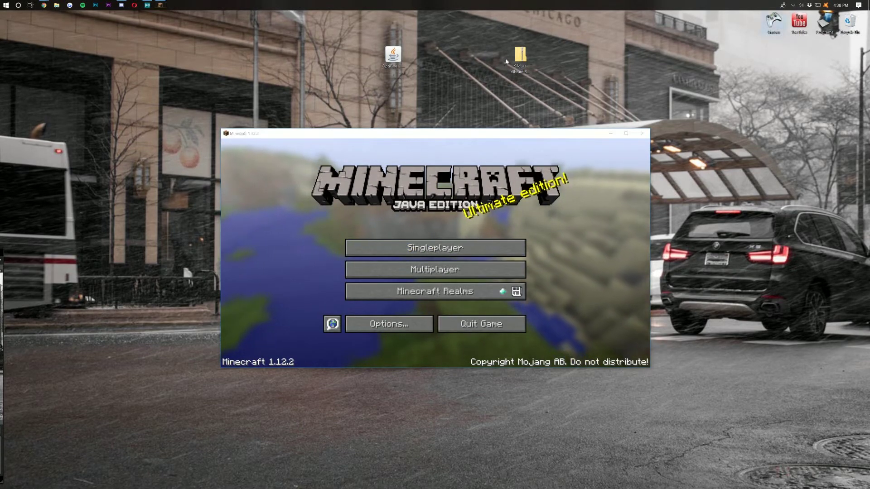
{"action": "left_click", "coordinate": [517, 64]}
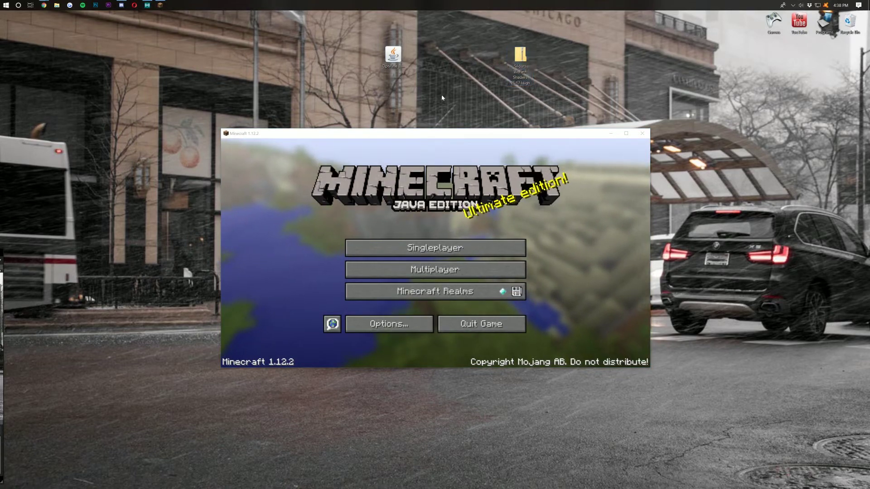
Go to the shader settings within the game's video settings and open the shaders folder from there
{"action": "left_click", "coordinate": [372, 326]}
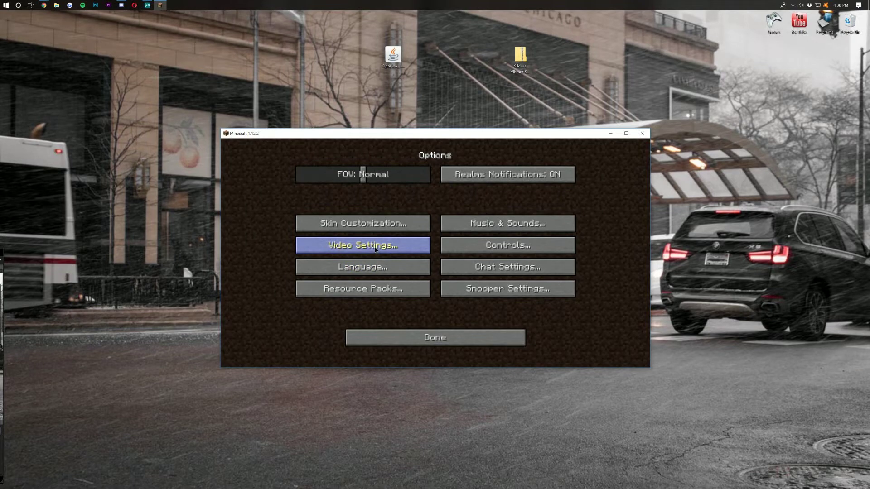
{"action": "left_click", "coordinate": [374, 248]}
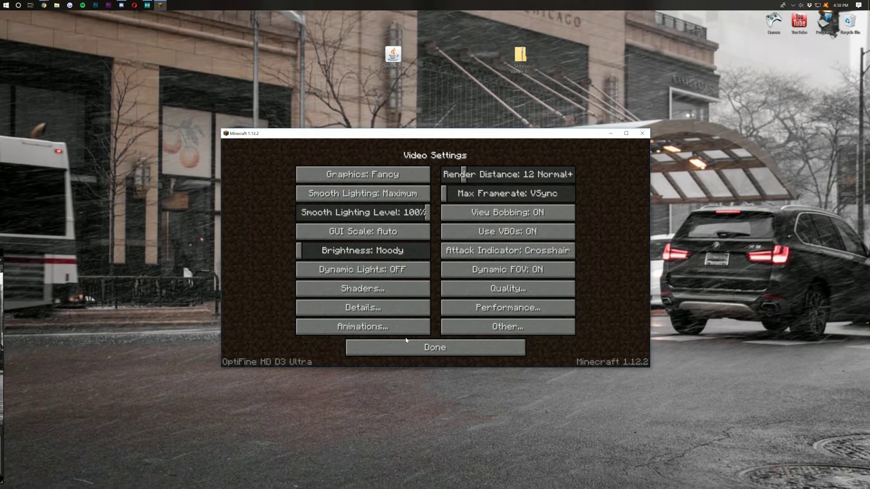
{"action": "left_click", "coordinate": [385, 291]}
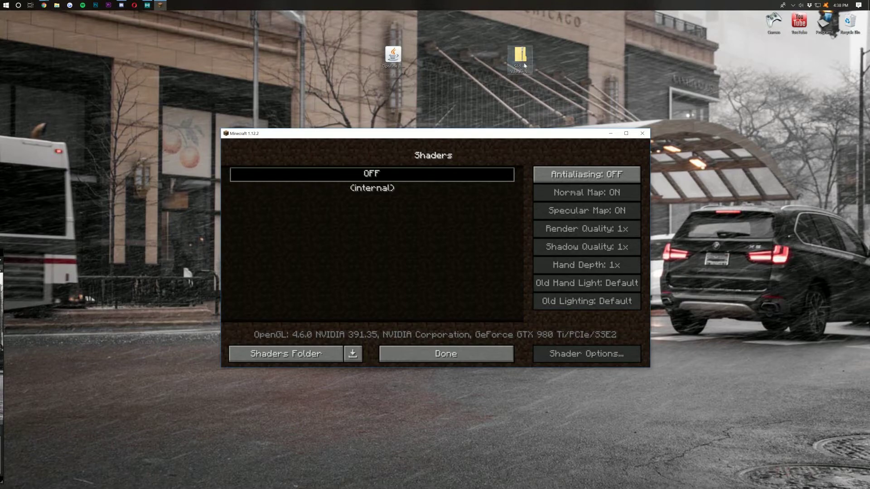
{"action": "left_click", "coordinate": [521, 63]}
{"action": "left_click_drag", "start_coordinate": [516, 71], "coordinate": [354, 317]}
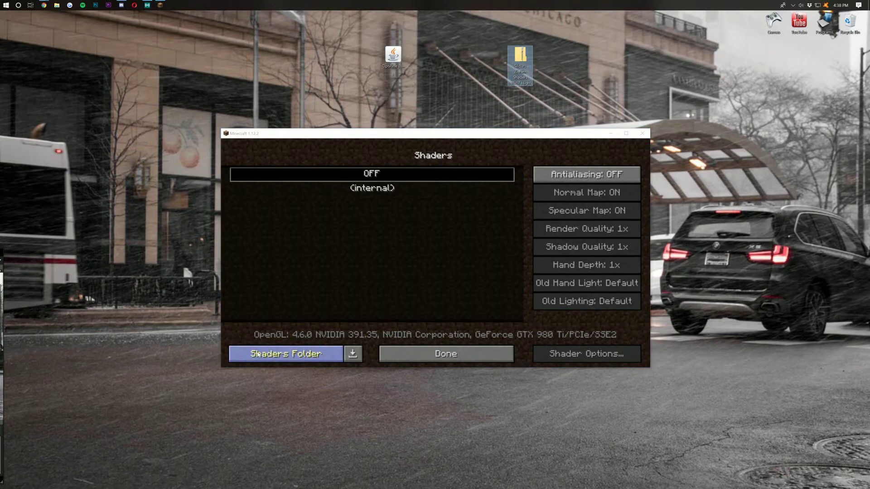
{"action": "left_click", "coordinate": [297, 355]}
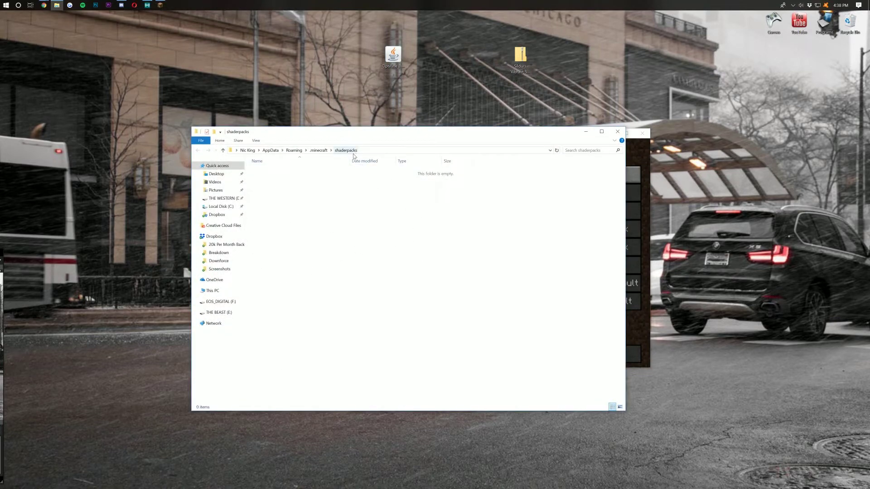
Copy the Sildurs Vibrant Shaders v1.17 High zip from the desktop into the shaderpacks folder and close the folder
{"action": "left_click", "coordinate": [516, 61]}
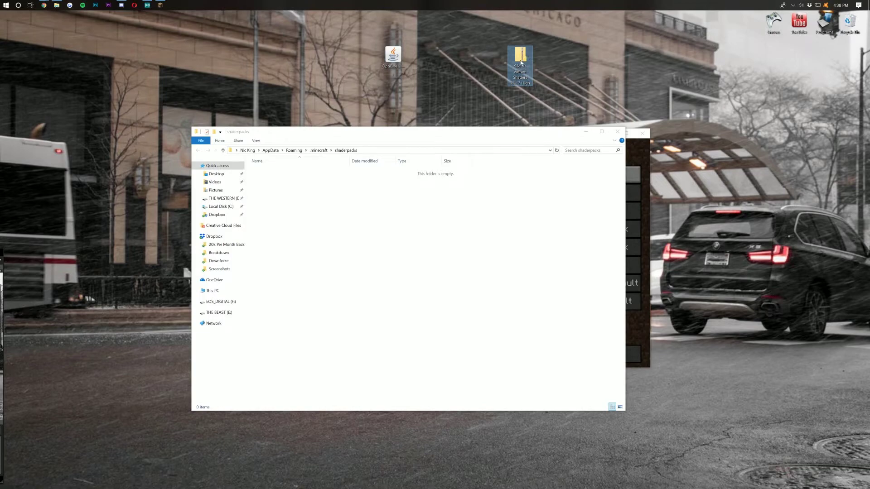
{"action": "left_click_drag", "start_coordinate": [521, 62], "coordinate": [341, 216]}
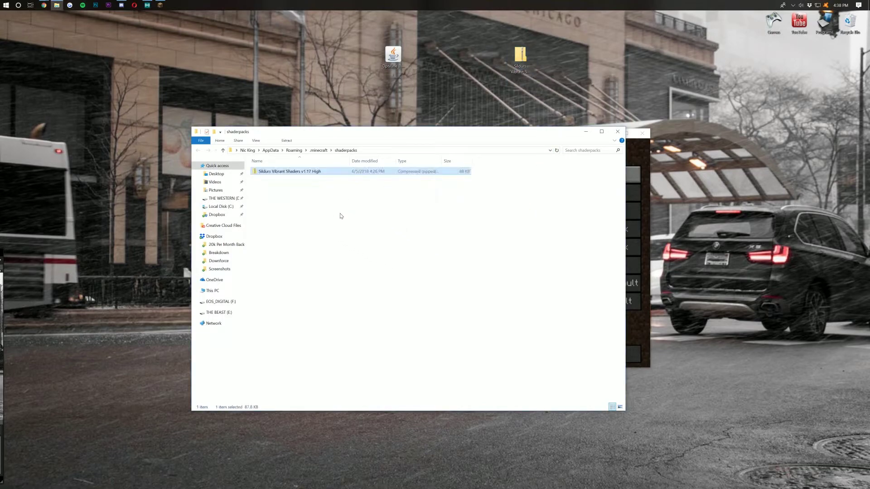
{"action": "left_click", "coordinate": [618, 132]}
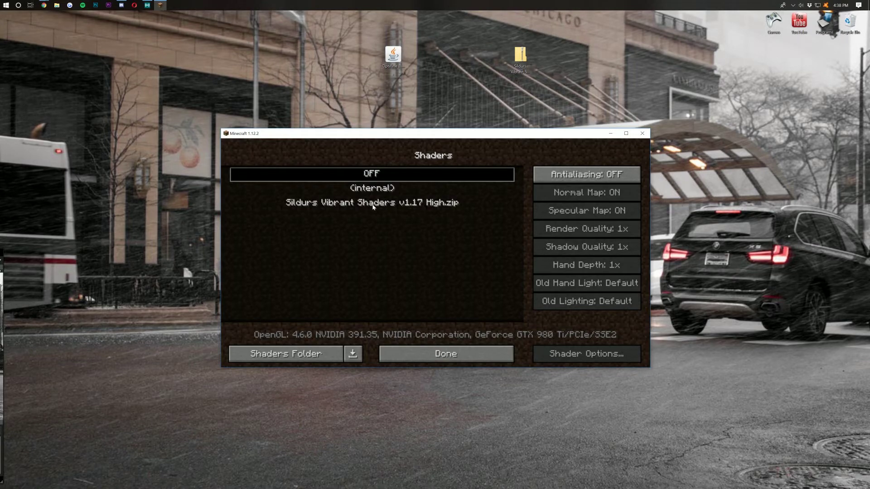
Enable Sildurs Vibrant Shaders v1.17 High.zip as the active shader pack and return to the title screen
{"action": "left_click", "coordinate": [372, 206]}
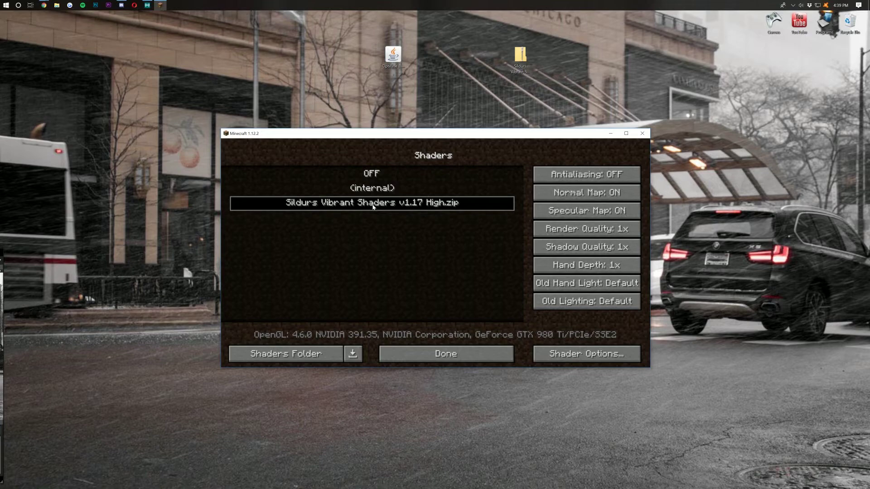
{"action": "left_click", "coordinate": [416, 354]}
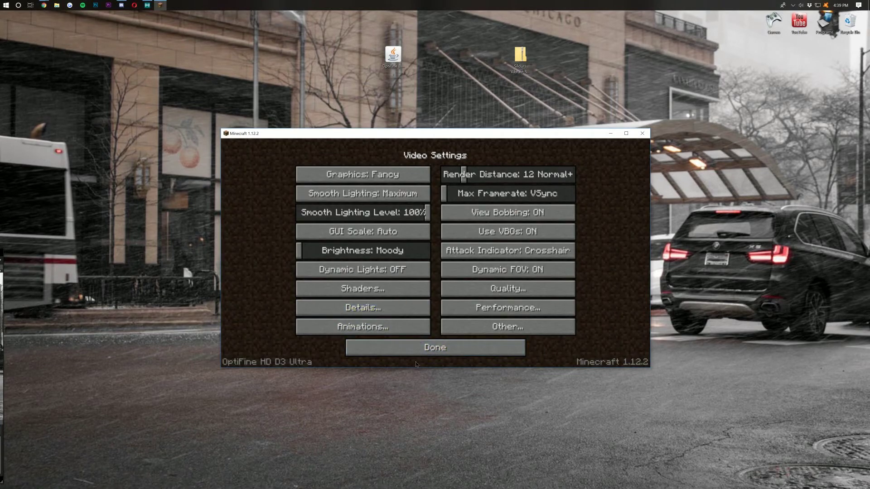
{"action": "left_click", "coordinate": [416, 353]}
{"action": "left_click", "coordinate": [415, 335]}
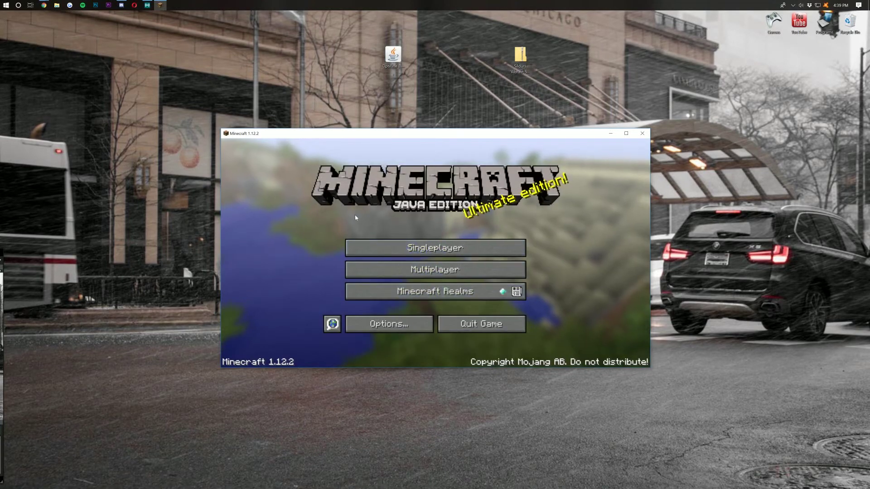
Load the singleplayer world "1.11.2 Start"
{"action": "left_click", "coordinate": [407, 249]}
{"action": "left_click", "coordinate": [405, 195]}
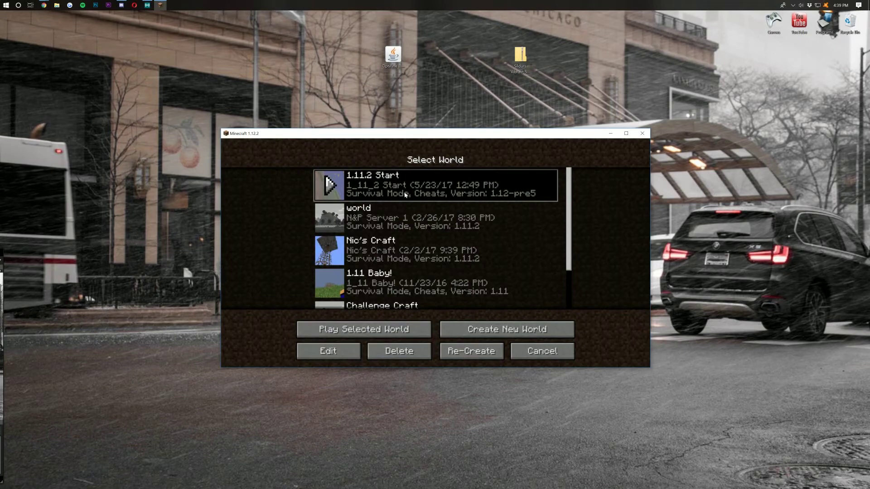
{"action": "double_click", "coordinate": [414, 188]}
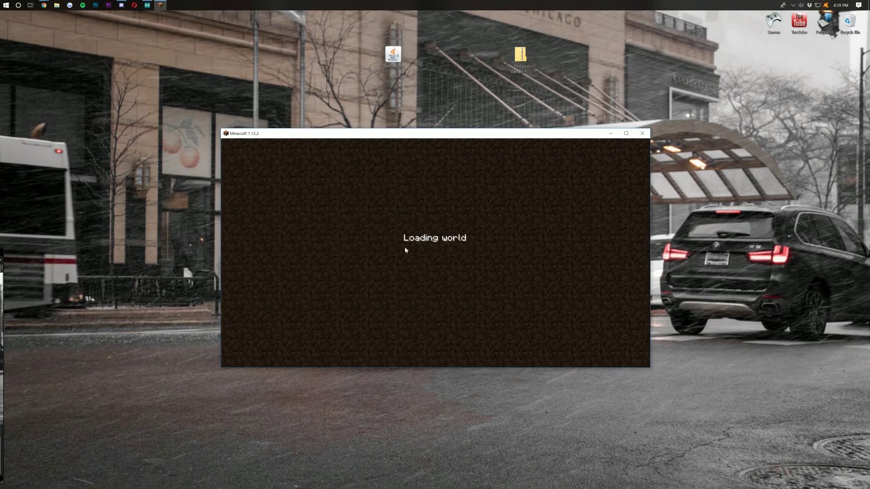